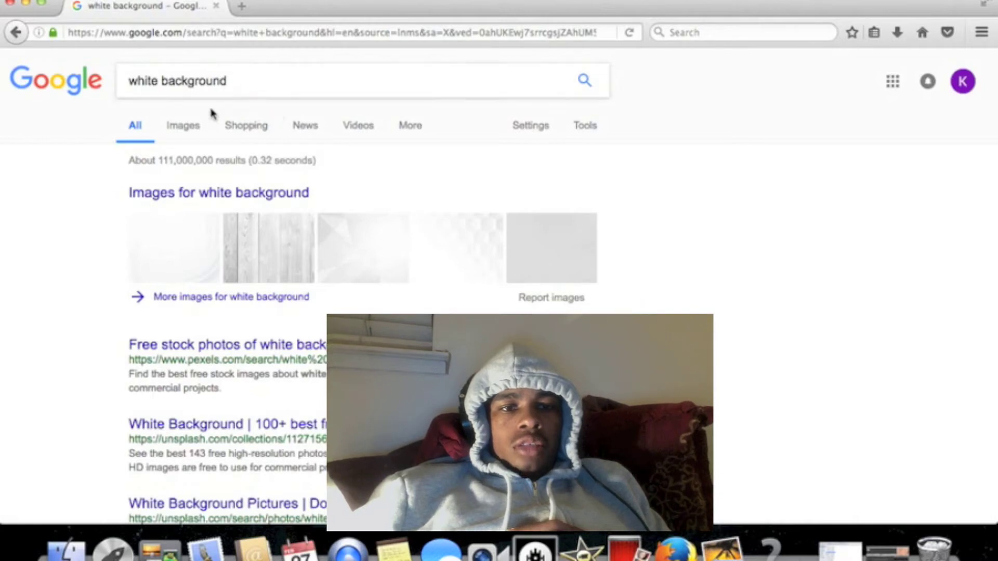
Look through the Google image results for "white background", preview the plain white 2560 × 1440 image, and minimize the browser
{"action": "left_click", "coordinate": [190, 127]}
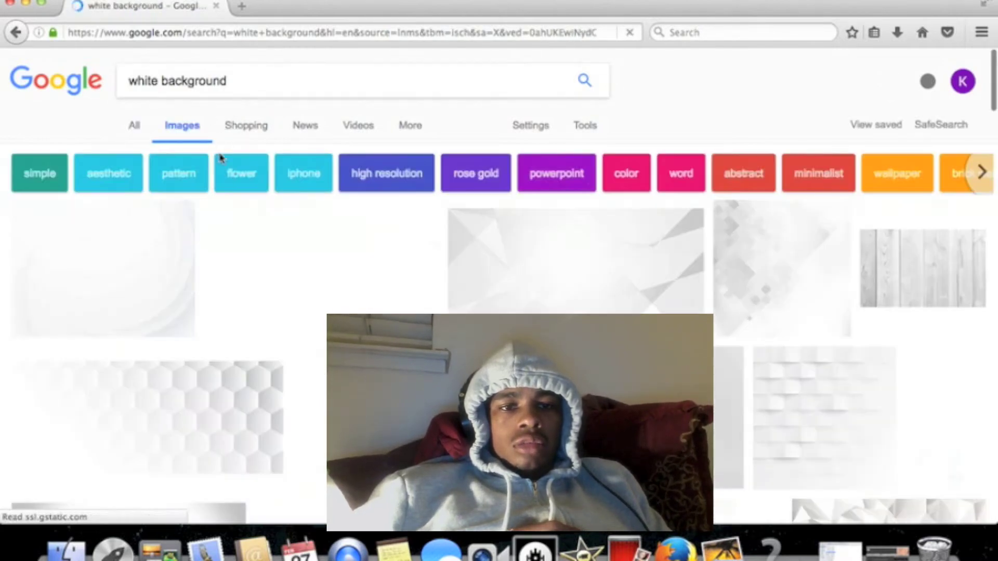
{"action": "left_click", "coordinate": [280, 246]}
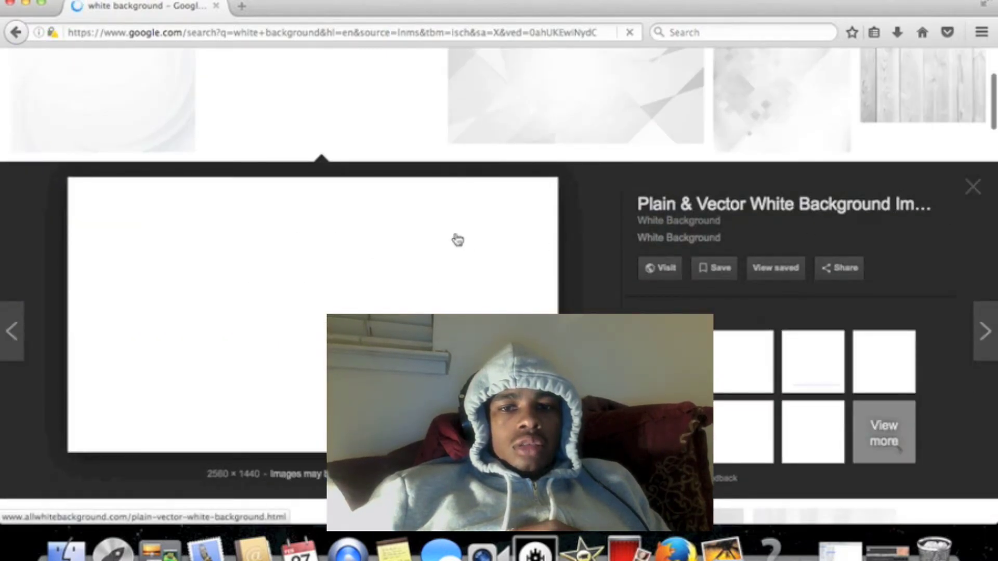
{"action": "left_click", "coordinate": [970, 191]}
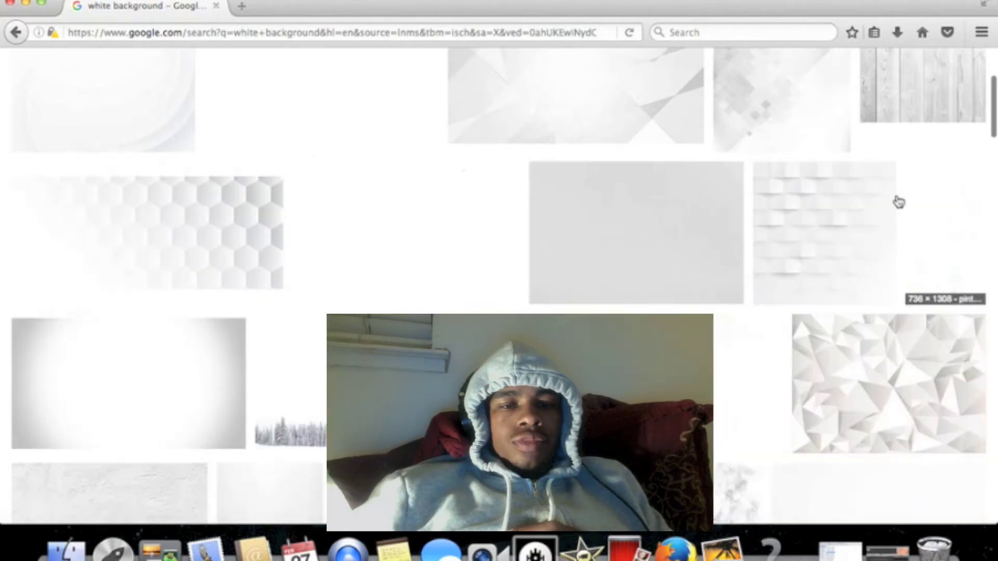
{"action": "left_click", "coordinate": [25, 4]}
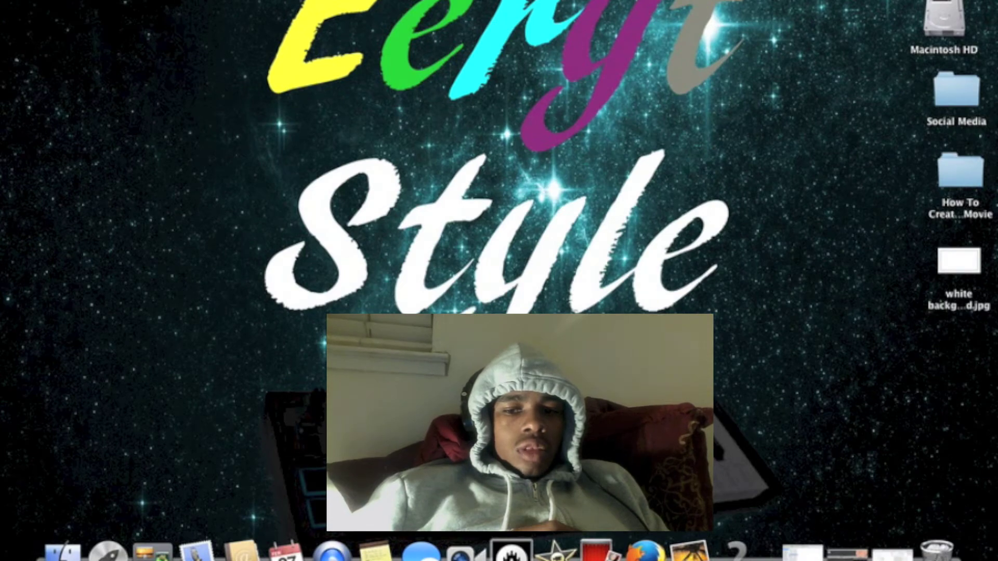
Switch to iMovie and add "white background.jpg" from Finder's All My Files to the empty project timeline
{"action": "left_click", "coordinate": [556, 552]}
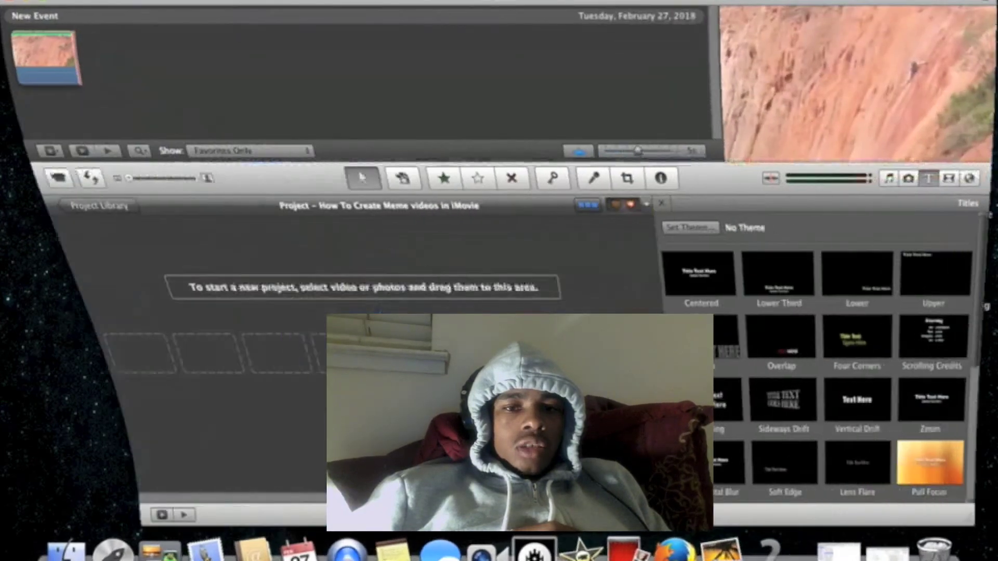
{"action": "left_click", "coordinate": [69, 551]}
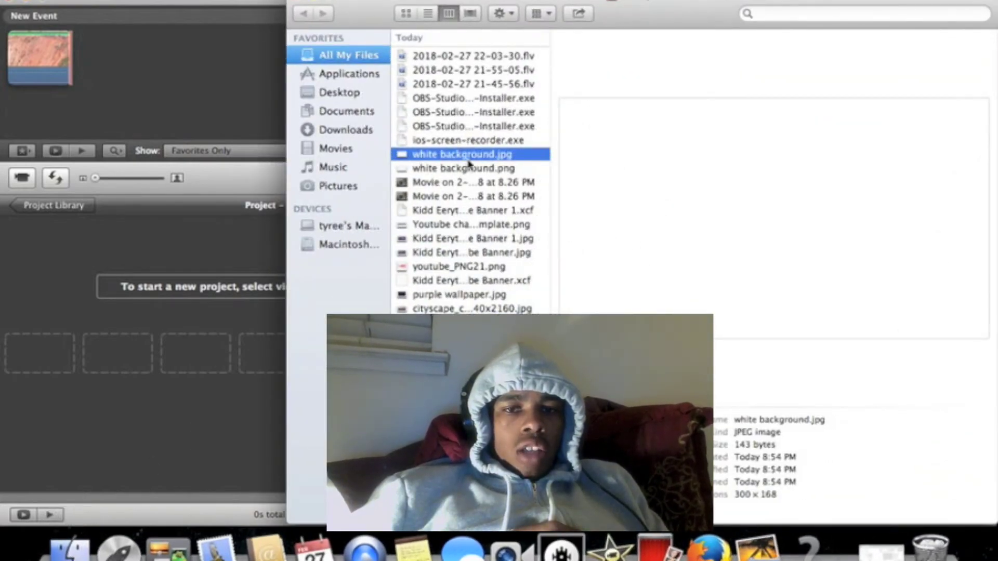
{"action": "left_click_drag", "start_coordinate": [469, 162], "coordinate": [73, 261]}
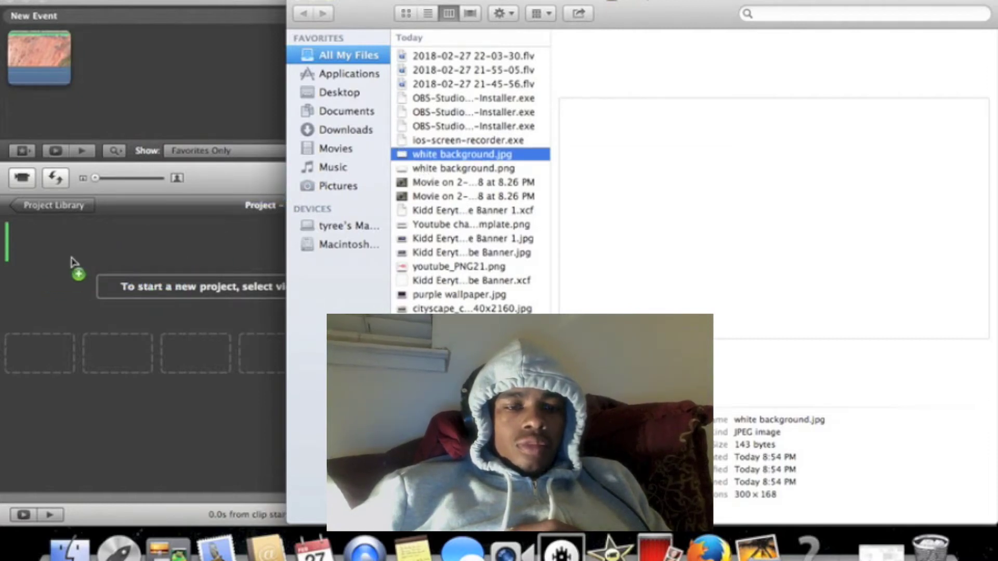
{"action": "left_click_drag", "start_coordinate": [73, 261], "coordinate": [74, 263]}
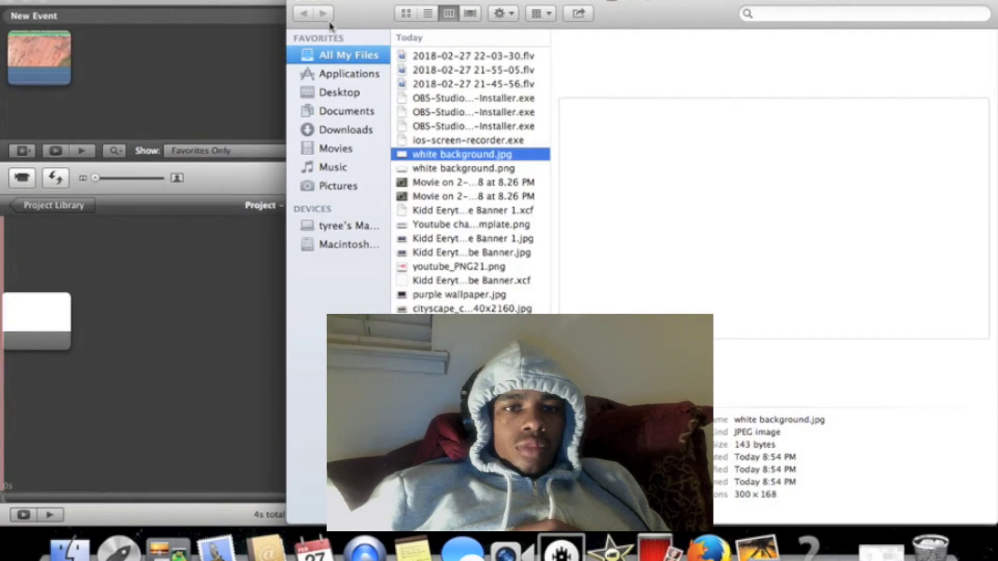
{"action": "left_click", "coordinate": [316, 1]}
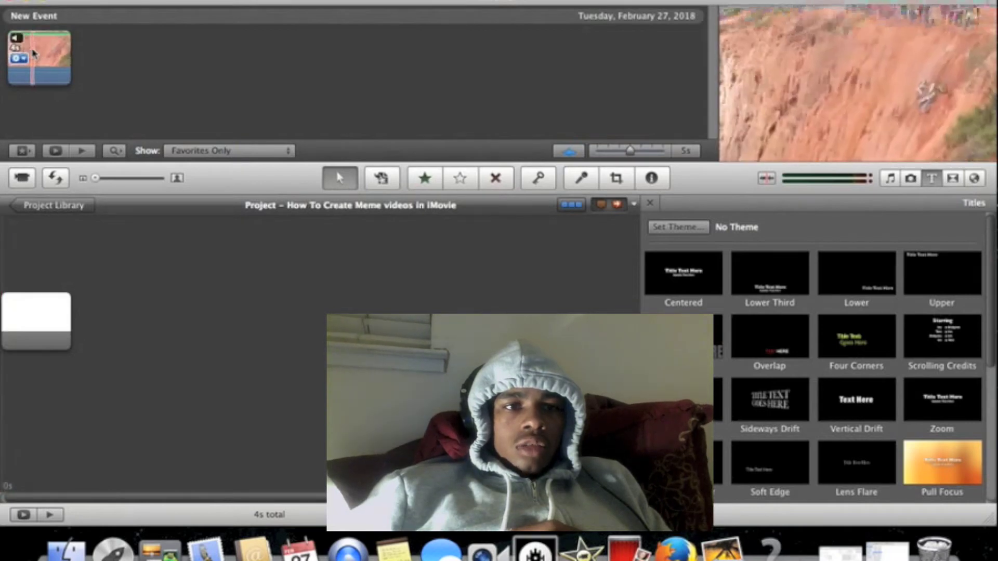
Place the cliff video from the event over the white background as Picture in Picture, aligned to the project's start
{"action": "left_click", "coordinate": [33, 51]}
{"action": "left_click_drag", "start_coordinate": [32, 51], "coordinate": [35, 319]}
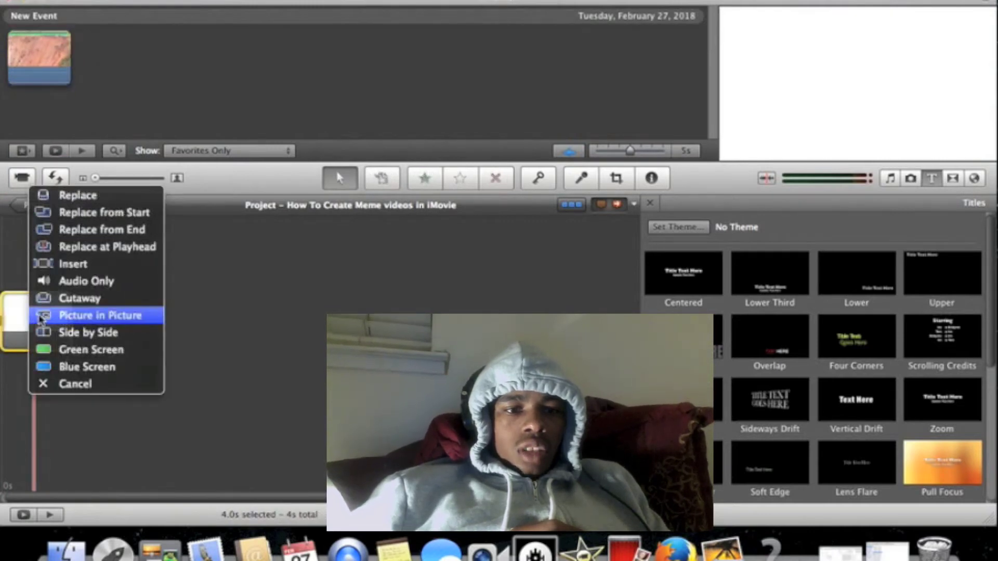
{"action": "left_click", "coordinate": [75, 316]}
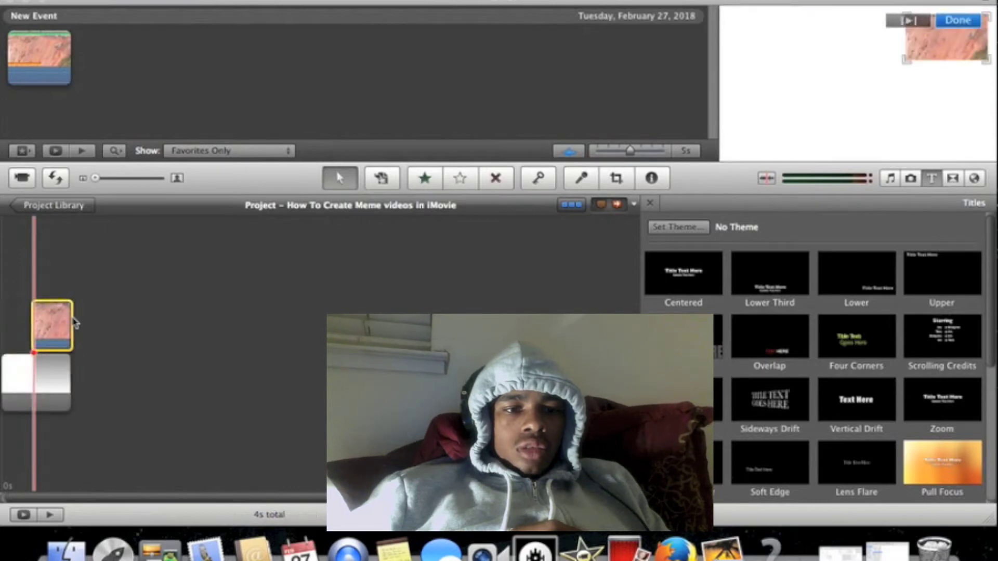
{"action": "left_click_drag", "start_coordinate": [60, 320], "coordinate": [0, 329]}
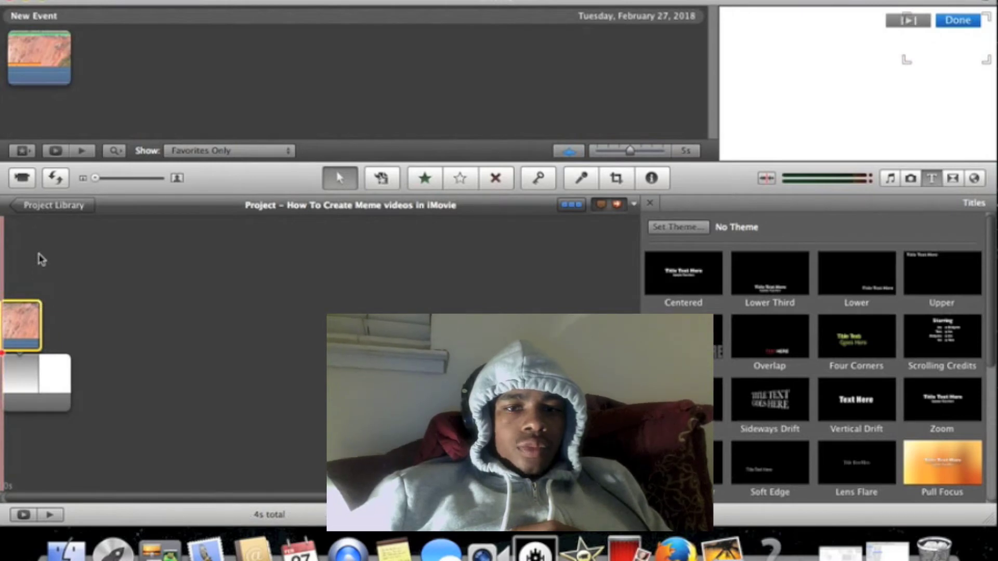
Add an Upper title, place it above the picture-in-picture clip, and delete the extra black background clip
{"action": "left_click", "coordinate": [337, 0]}
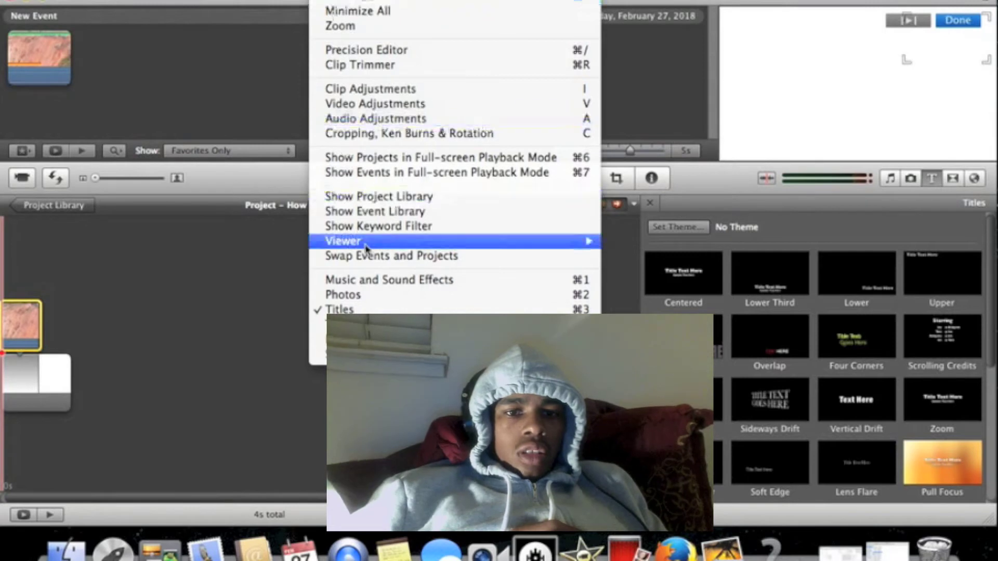
{"action": "left_click", "coordinate": [370, 310]}
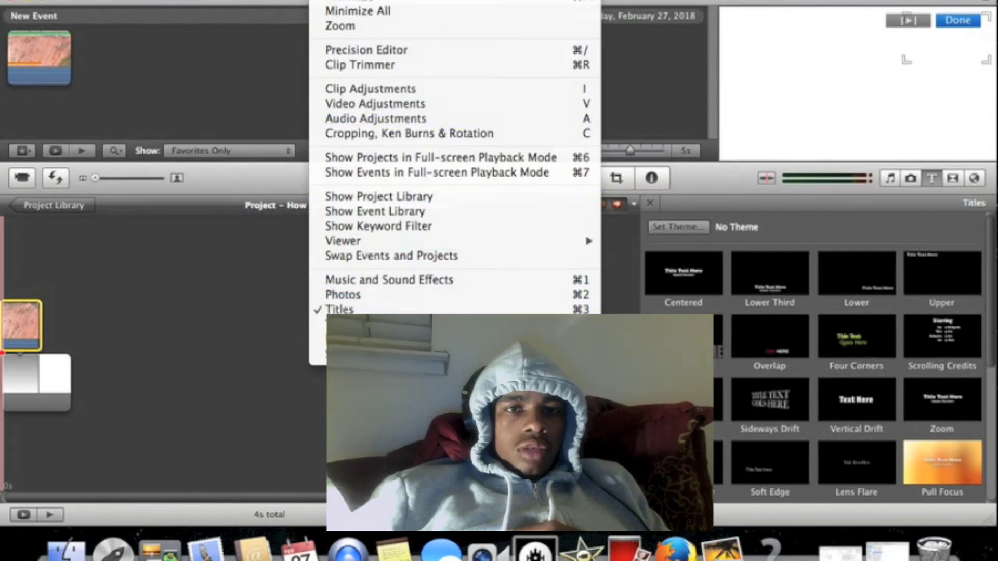
{"action": "left_click", "coordinate": [955, 24]}
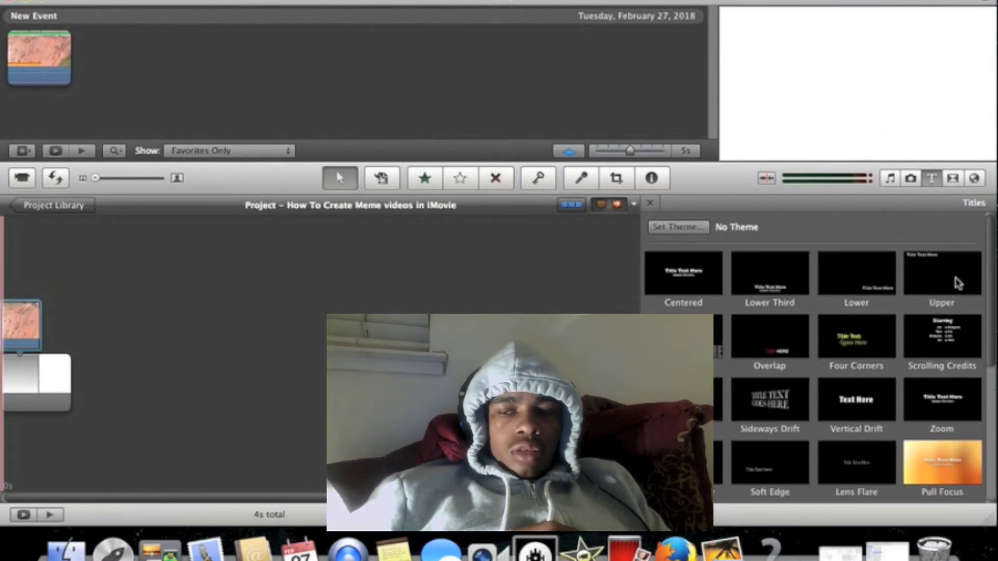
{"action": "left_click_drag", "start_coordinate": [929, 267], "coordinate": [26, 295]}
{"action": "left_click", "coordinate": [26, 300]}
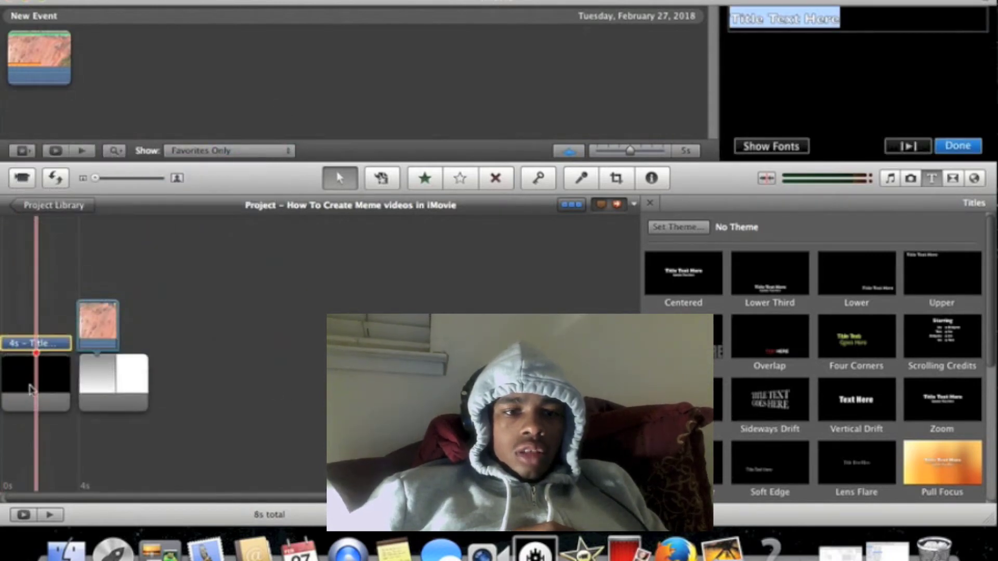
{"action": "left_click_drag", "start_coordinate": [52, 346], "coordinate": [138, 337]}
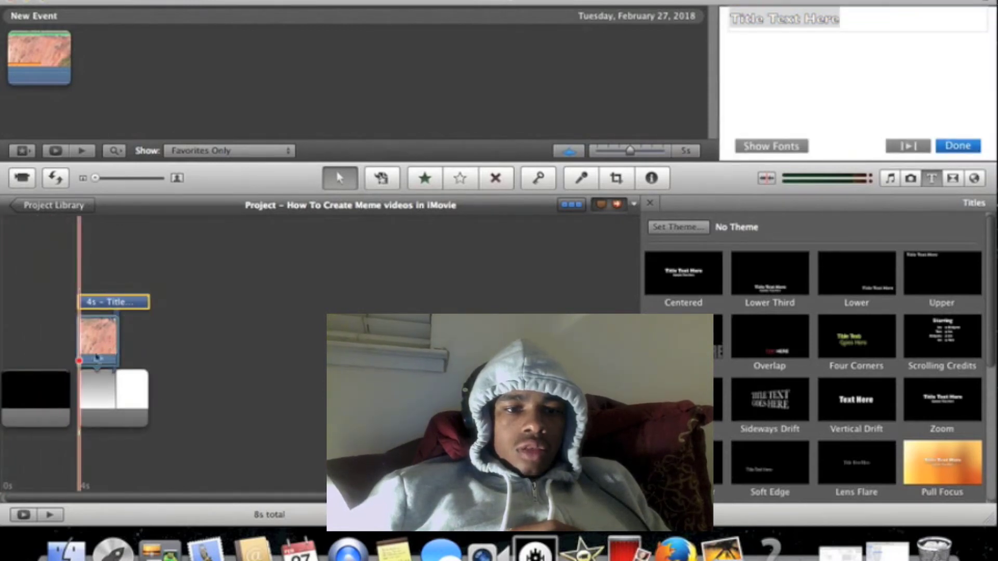
{"action": "left_click", "coordinate": [29, 387]}
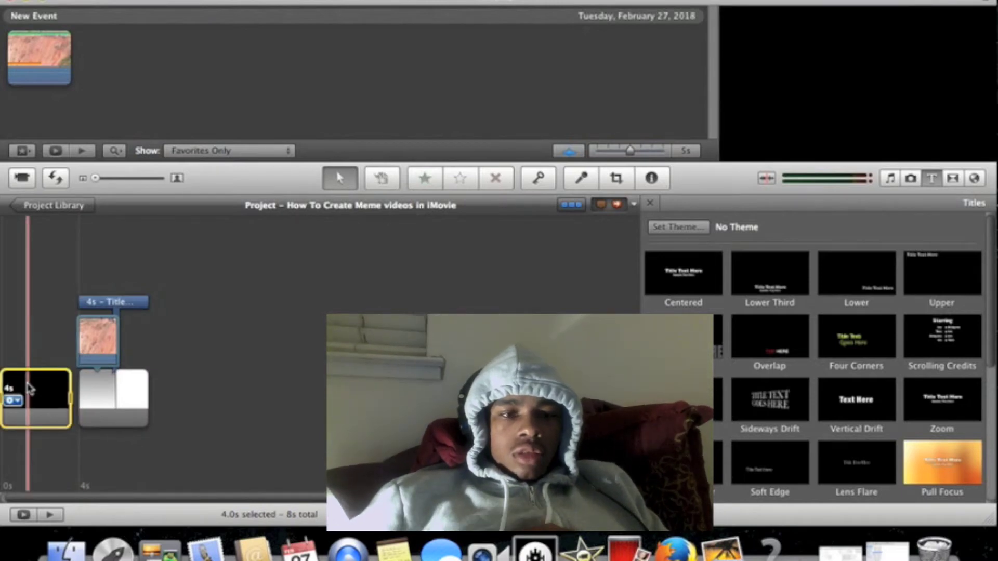
{"action": "key", "text": "Delete"}
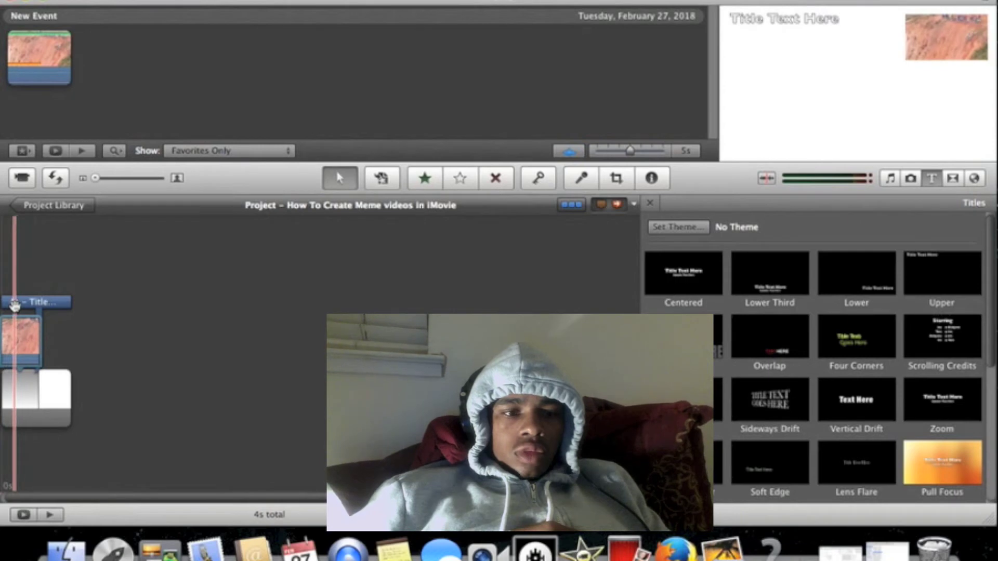
Enlarge the picture-in-picture video and position it in the middle of the frame below the title text
{"action": "left_click", "coordinate": [17, 334]}
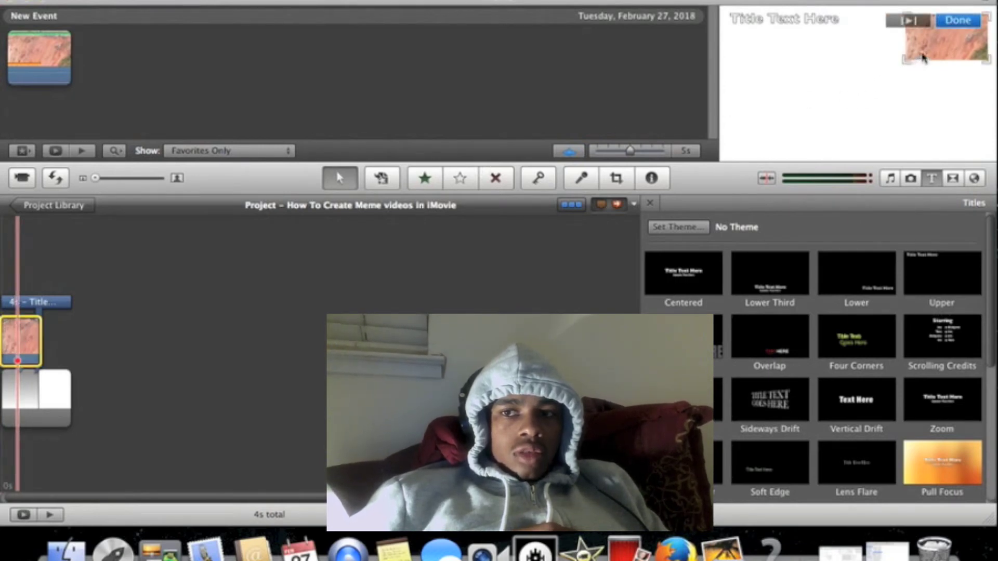
{"action": "left_click_drag", "start_coordinate": [920, 61], "coordinate": [783, 100]}
{"action": "left_click_drag", "start_coordinate": [854, 106], "coordinate": [942, 153]}
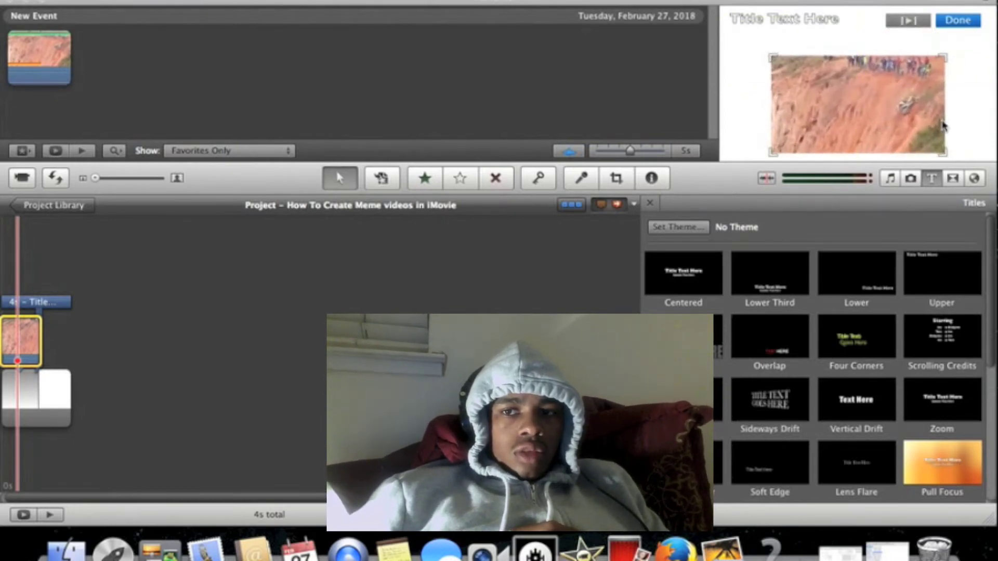
{"action": "left_click_drag", "start_coordinate": [899, 111], "coordinate": [893, 100]}
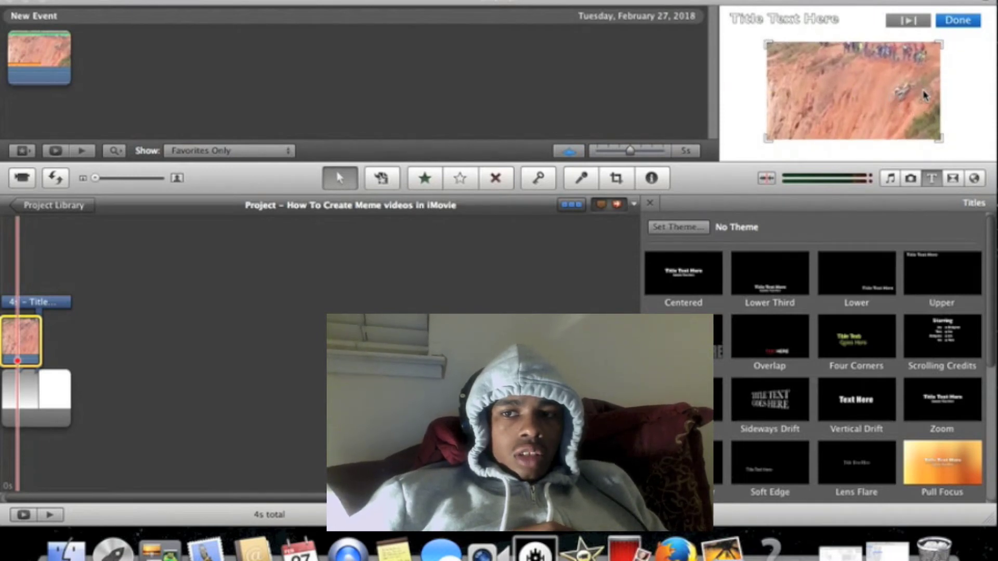
{"action": "left_click", "coordinate": [959, 21]}
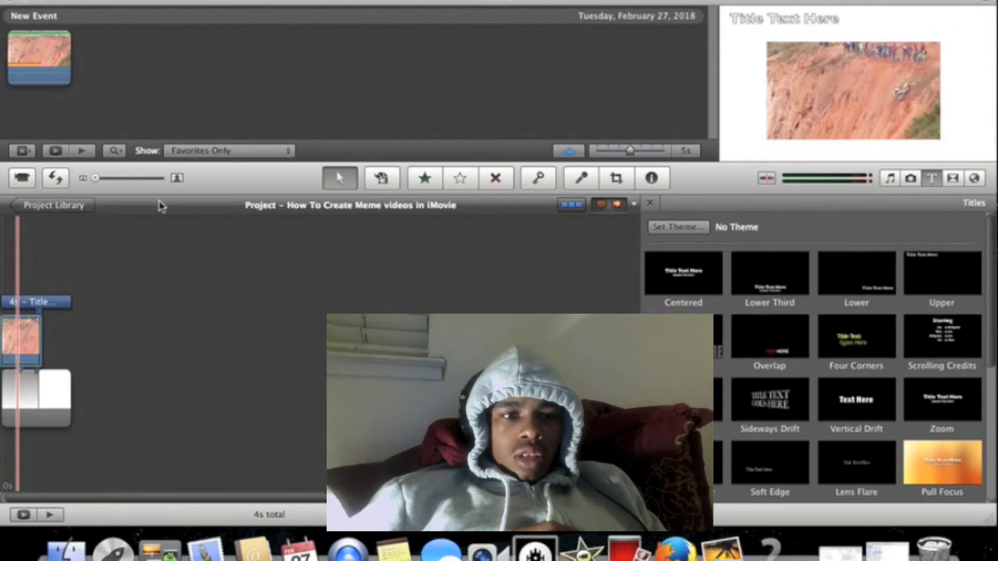
Replace the title's placeholder text with "When biking goes wrong"
{"action": "double_click", "coordinate": [38, 302]}
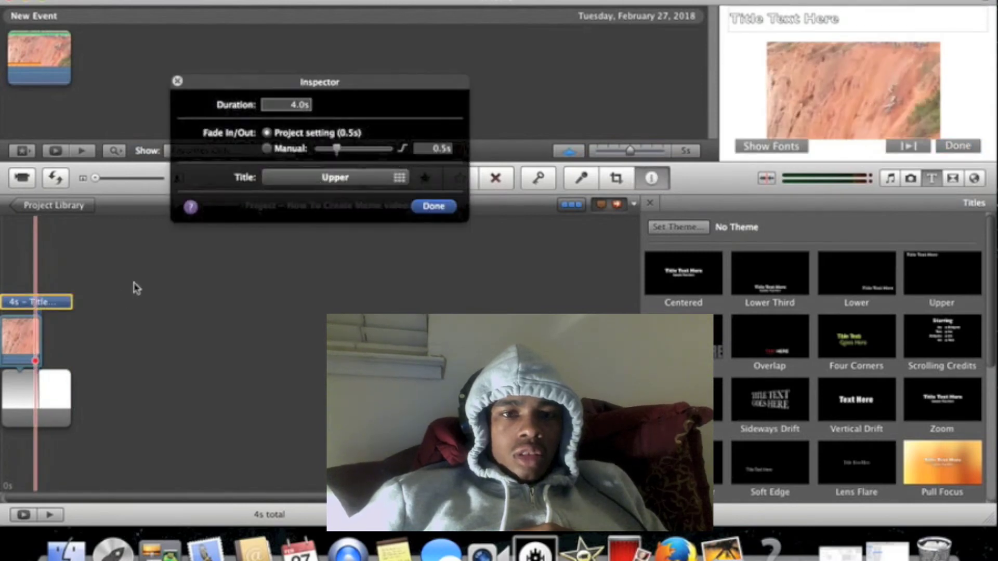
{"action": "left_click", "coordinate": [433, 206]}
{"action": "left_click", "coordinate": [853, 17]}
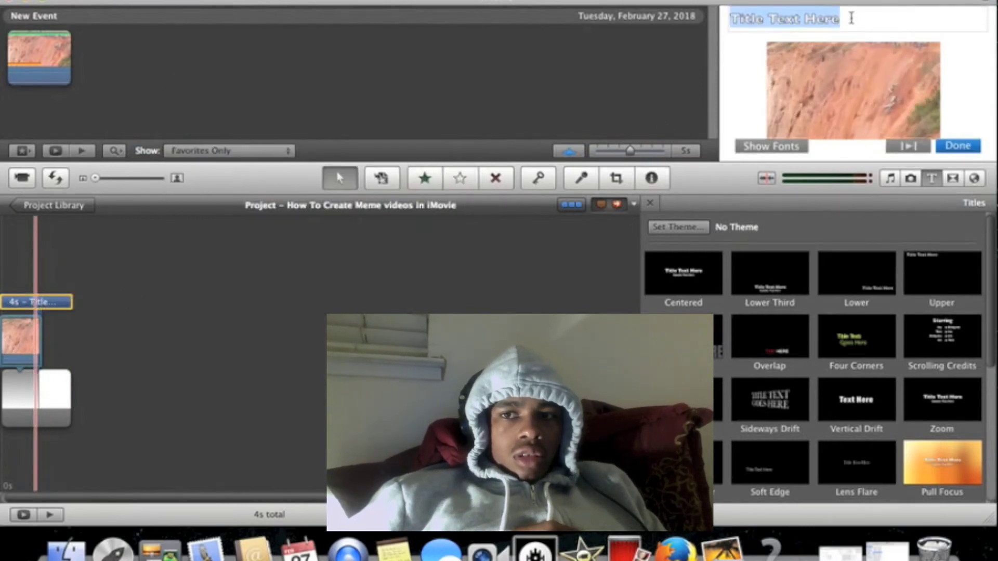
{"action": "key", "text": "BackSpace"}
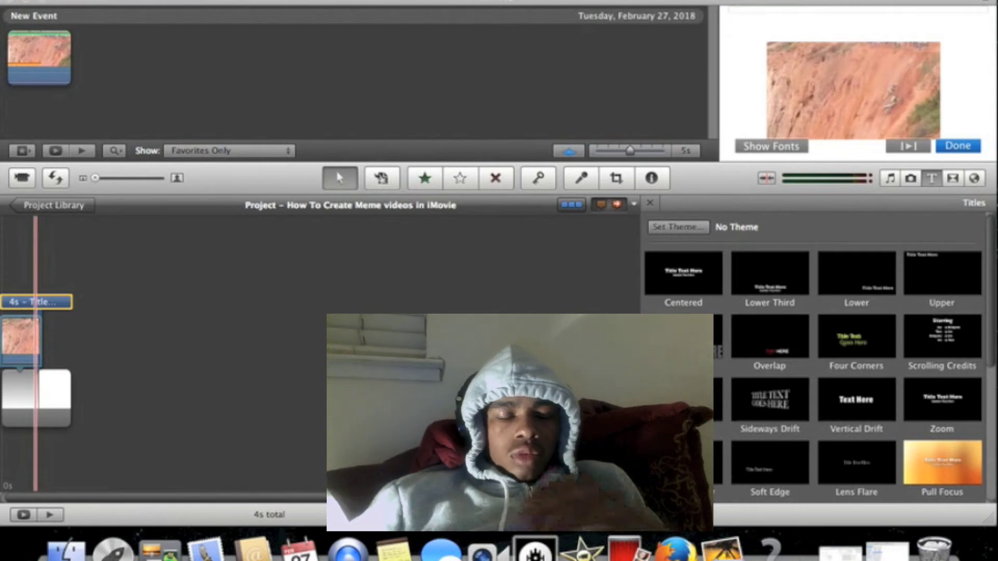
{"action": "type", "text": "W"}
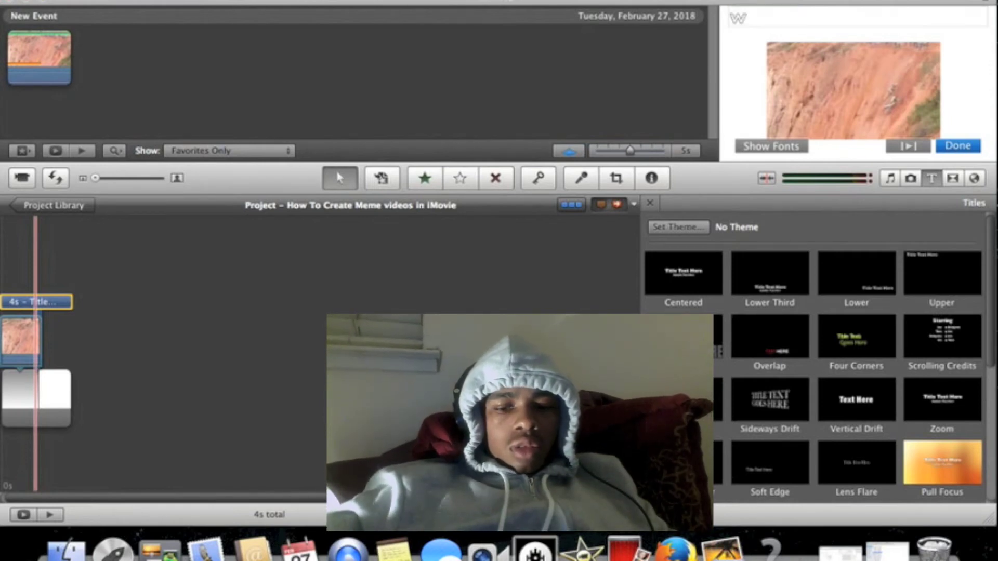
{"action": "type", "text": "hen biking goes wrong"}
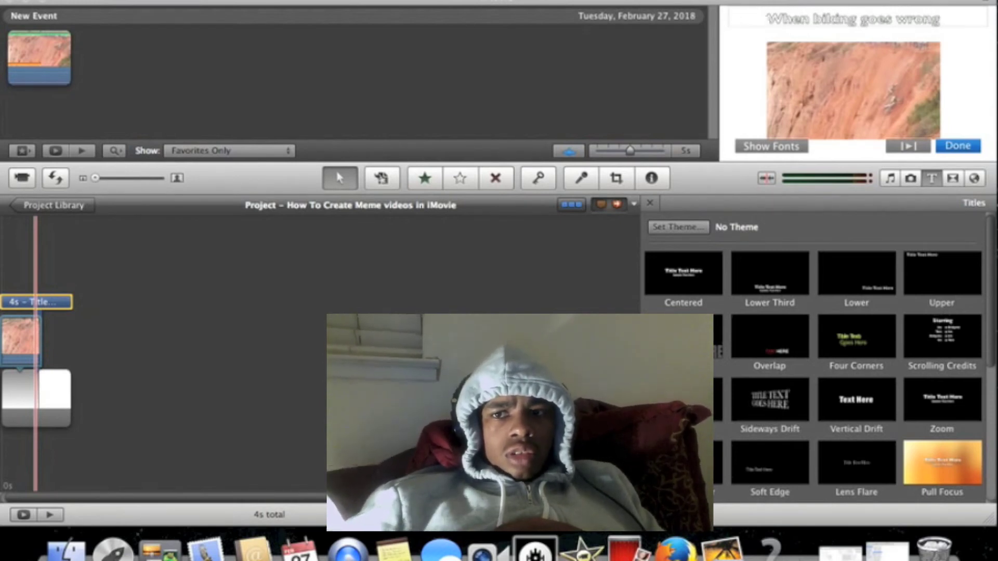
{"action": "left_click", "coordinate": [941, 142]}
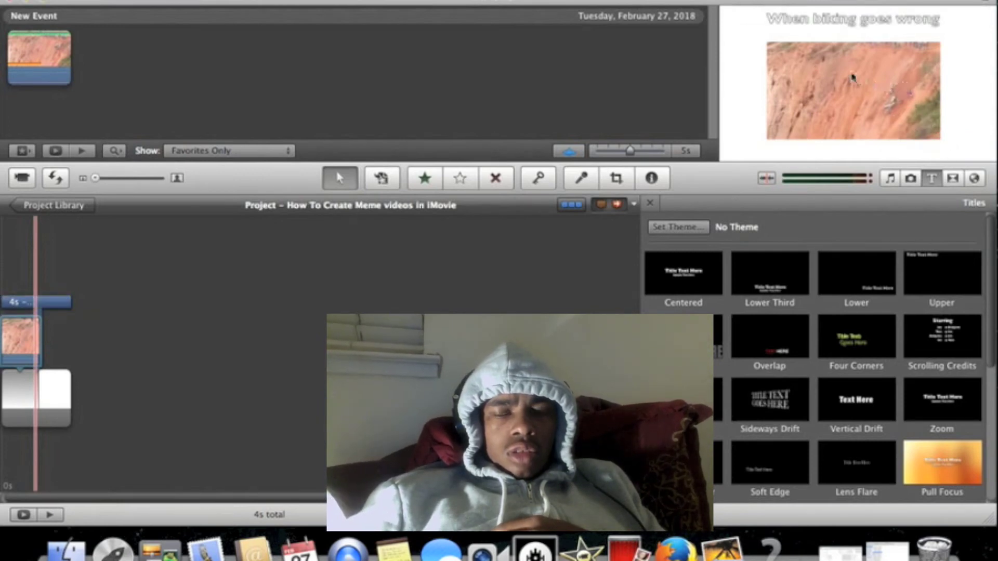
Enlarge the picture-in-picture video slightly, center it in the frame, and play the project from the start
{"action": "left_click", "coordinate": [13, 335]}
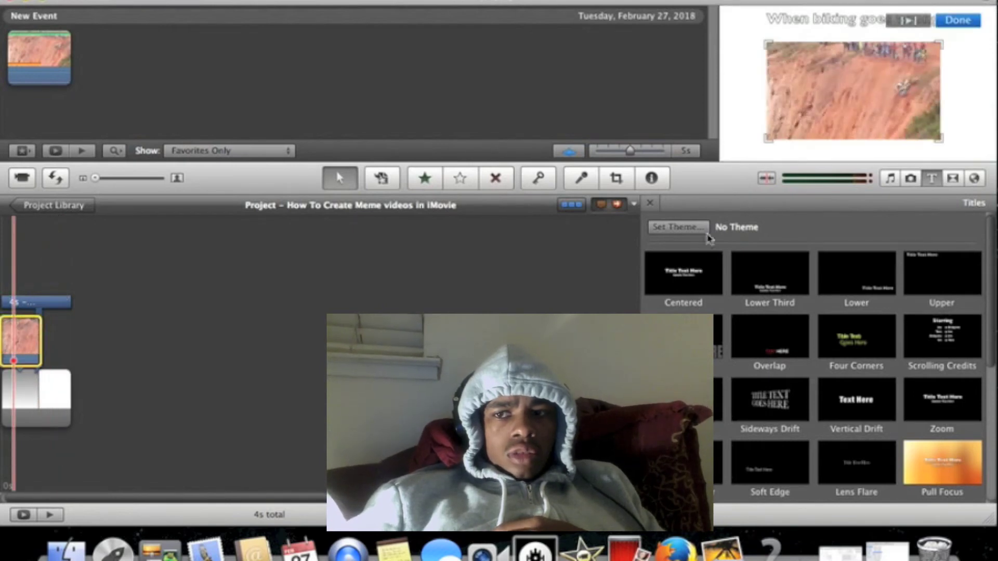
{"action": "left_click_drag", "start_coordinate": [940, 141], "coordinate": [951, 147]}
{"action": "left_click_drag", "start_coordinate": [796, 74], "coordinate": [797, 63]}
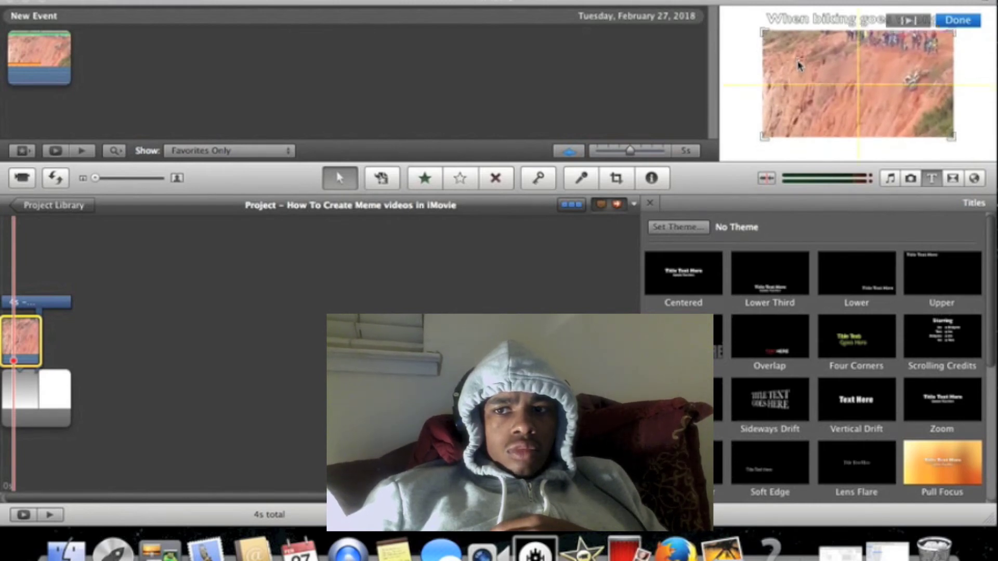
{"action": "left_click", "coordinate": [961, 23]}
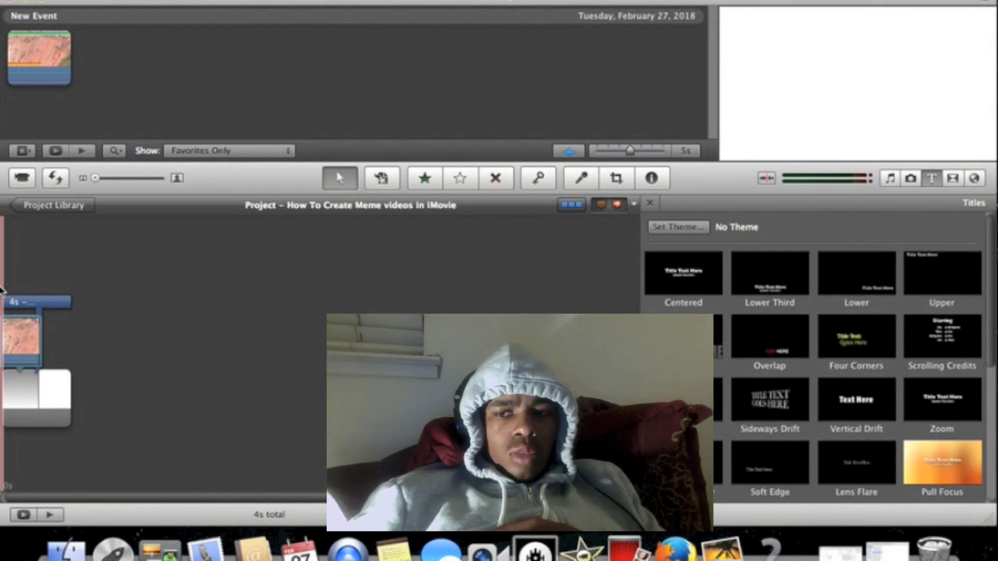
{"action": "key", "text": "space"}
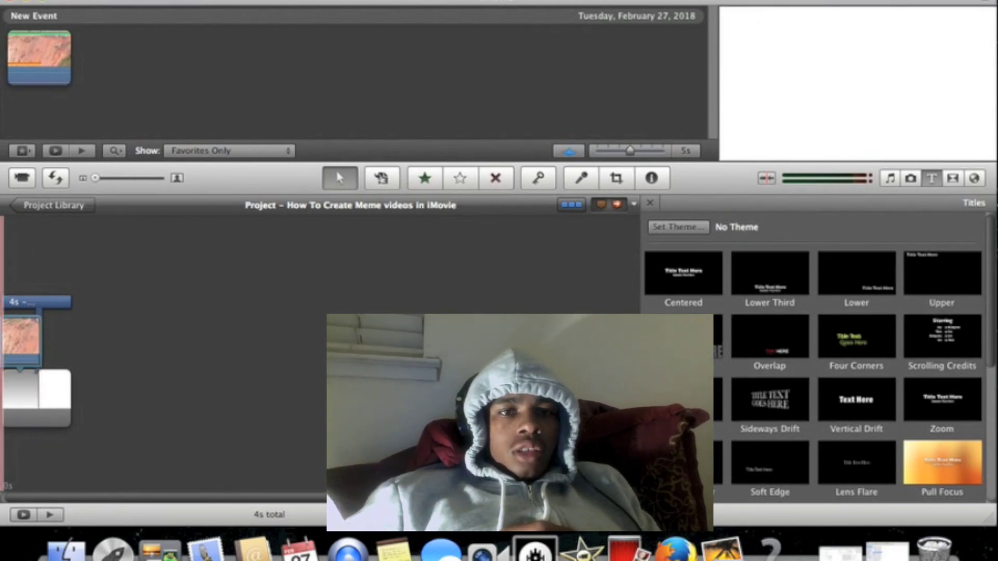
Review the Export Movie name, location and size options, and close them without exporting
{"action": "left_click", "coordinate": [284, 0]}
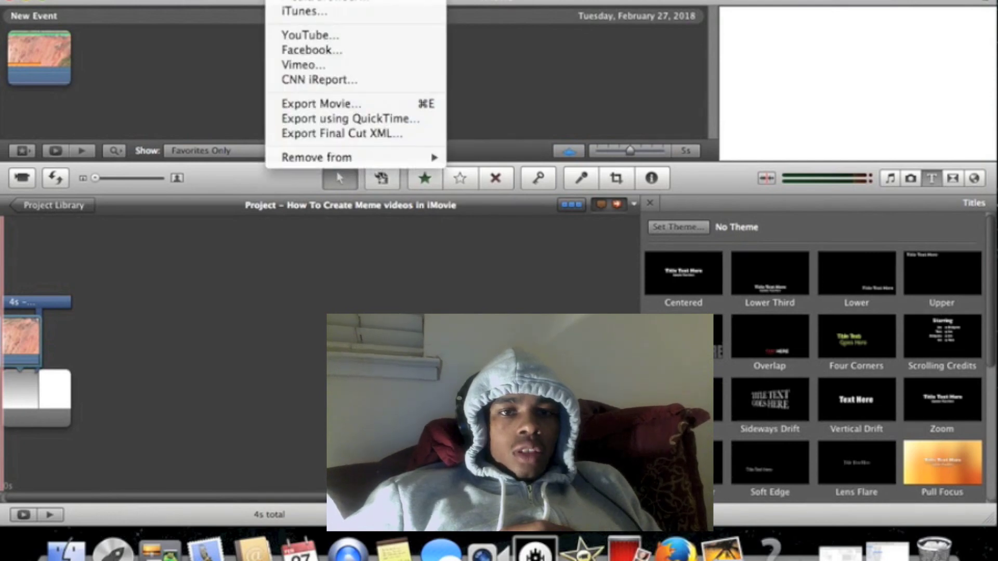
{"action": "left_click", "coordinate": [316, 102]}
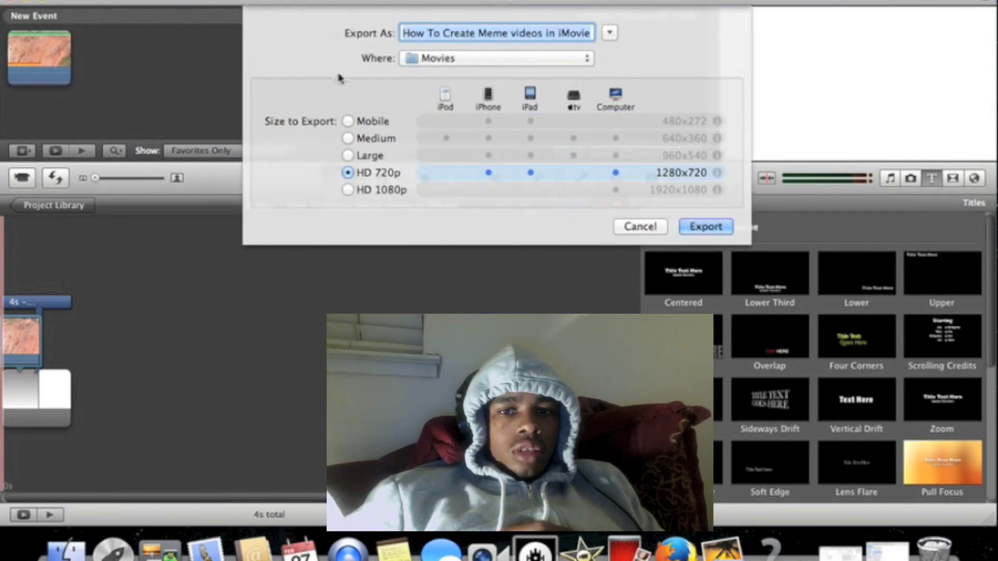
{"action": "left_click", "coordinate": [641, 227]}
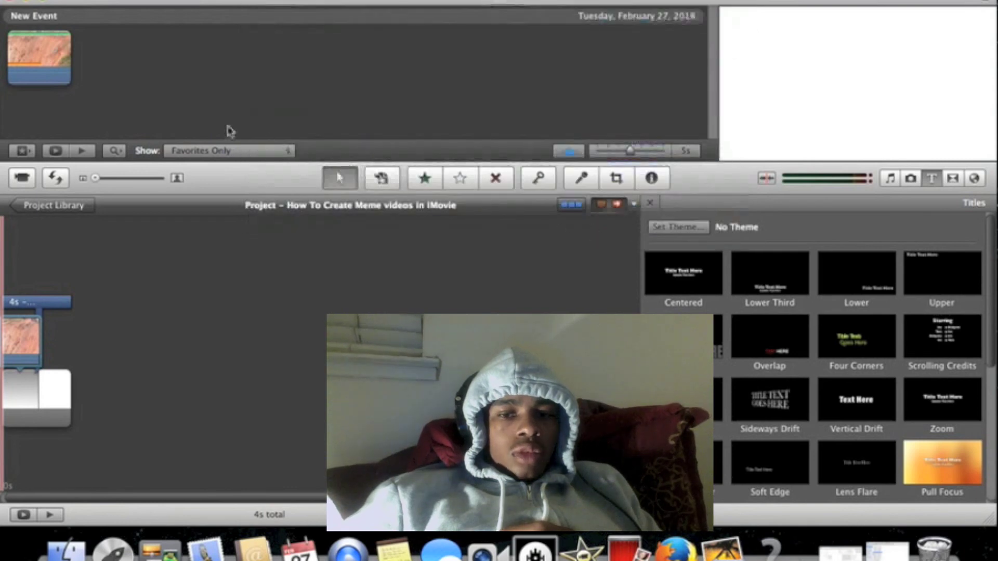